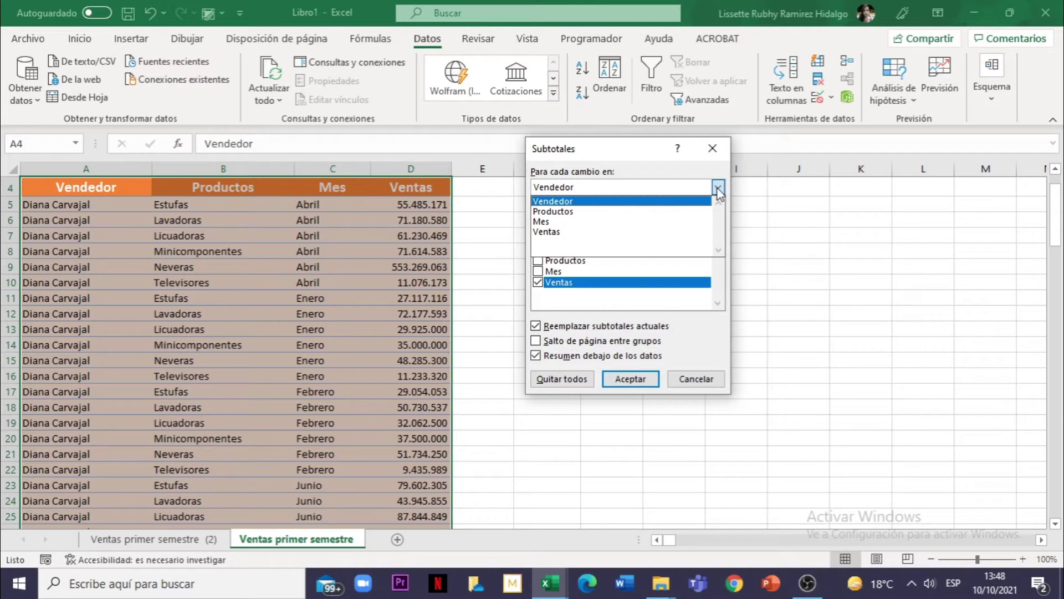
# Apply subtotals at each change in Vendedor, using the Suma function on Ventas, with the summary below the data.
pyautogui.click(718, 189)
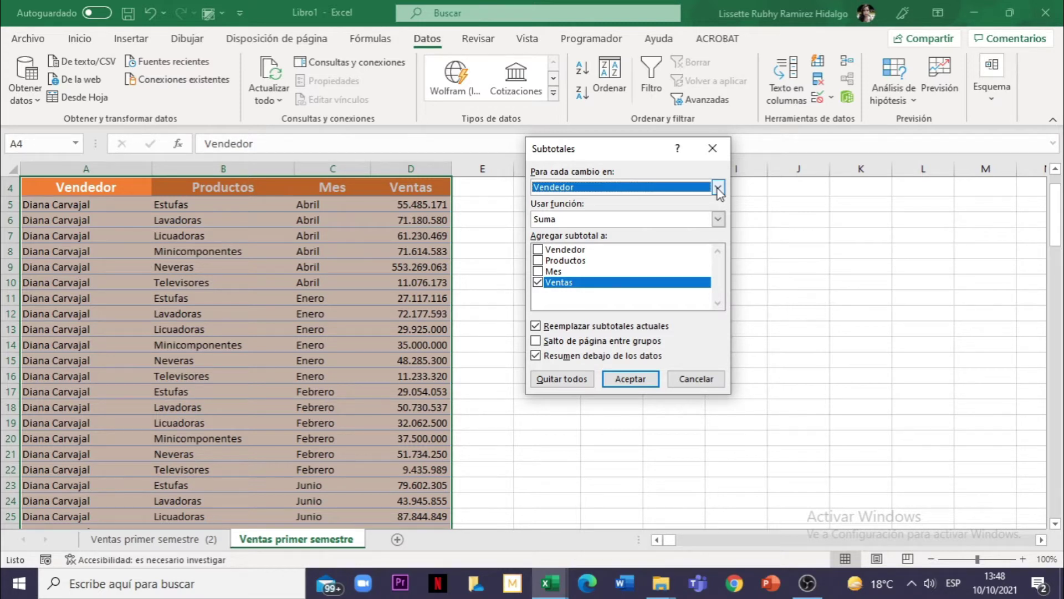
pyautogui.click(718, 188)
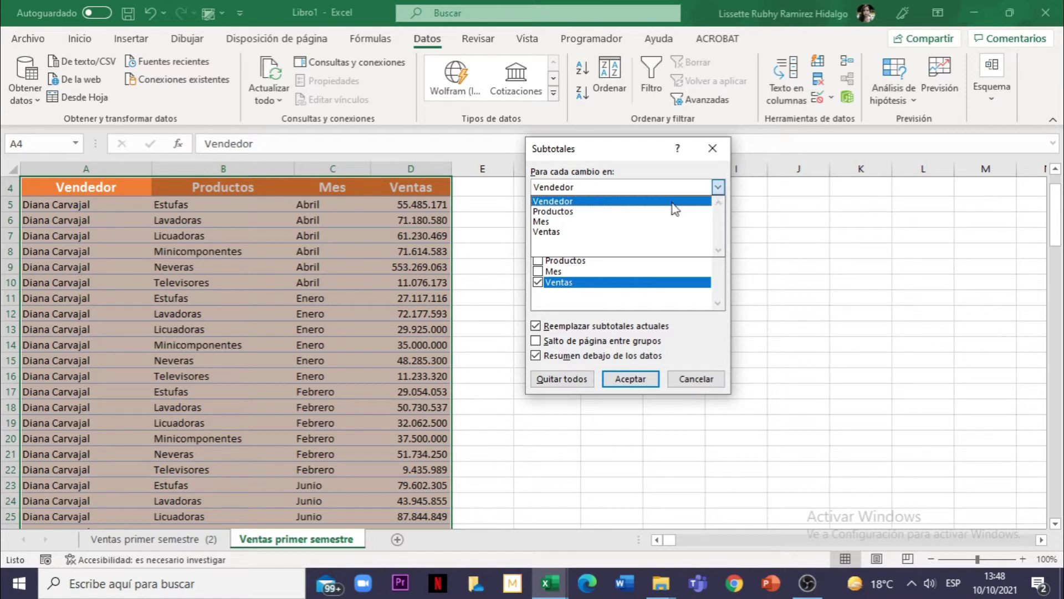
pyautogui.click(569, 204)
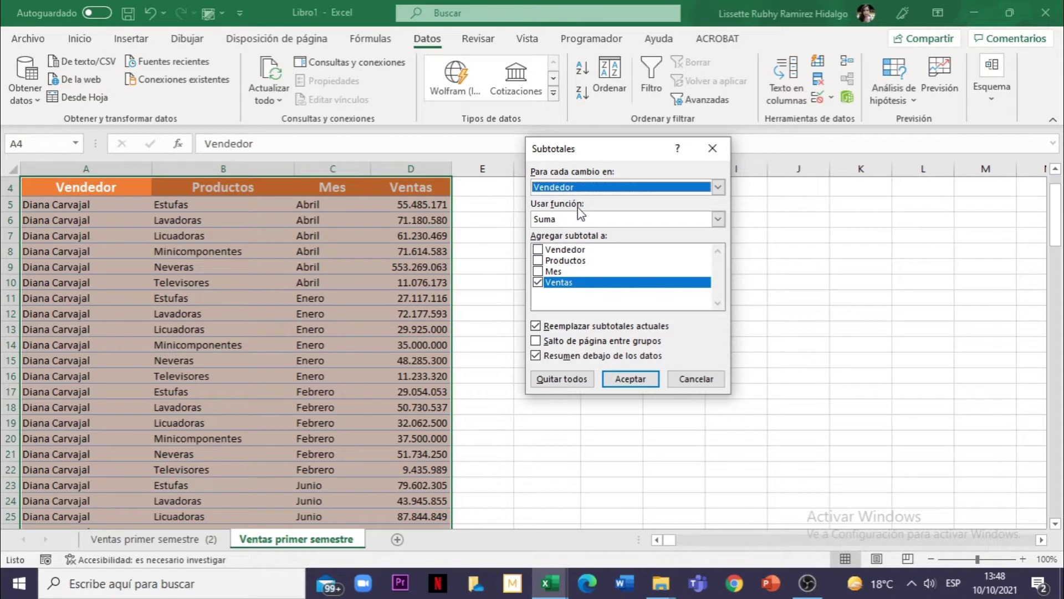
pyautogui.click(717, 220)
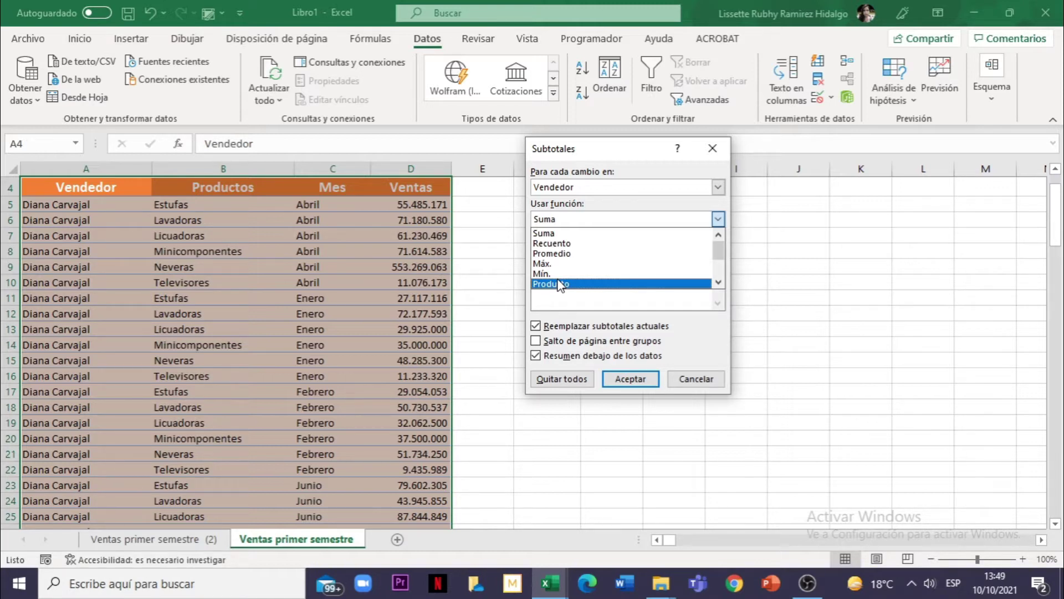
pyautogui.click(568, 233)
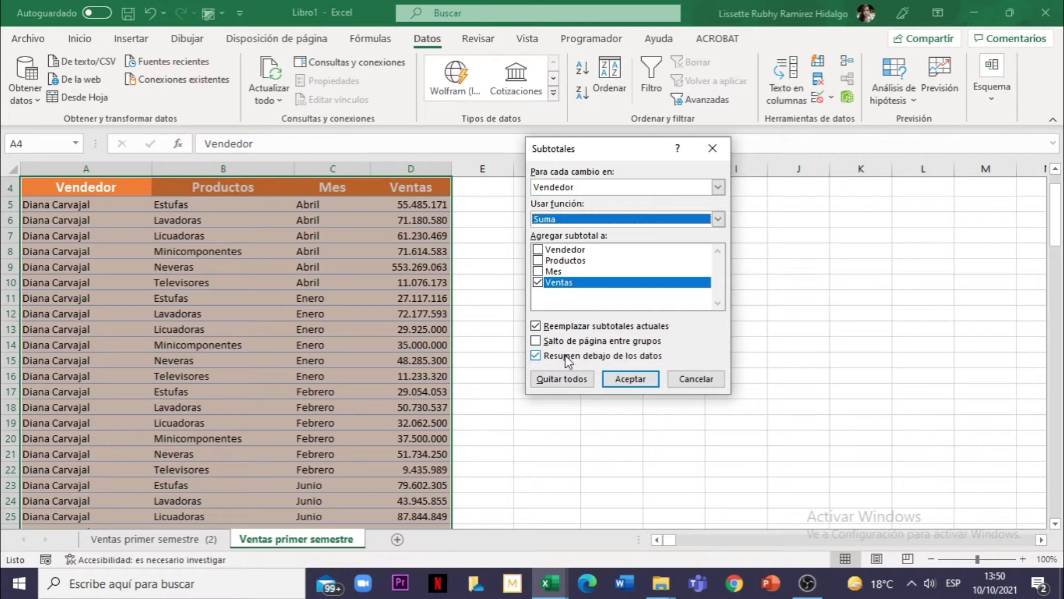
pyautogui.click(536, 356)
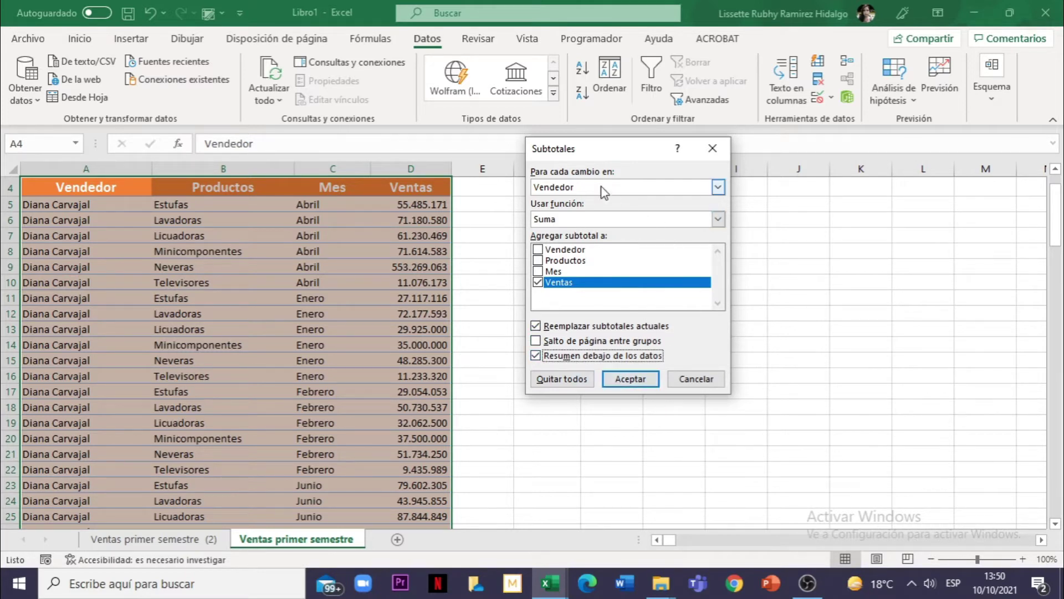
pyautogui.click(628, 380)
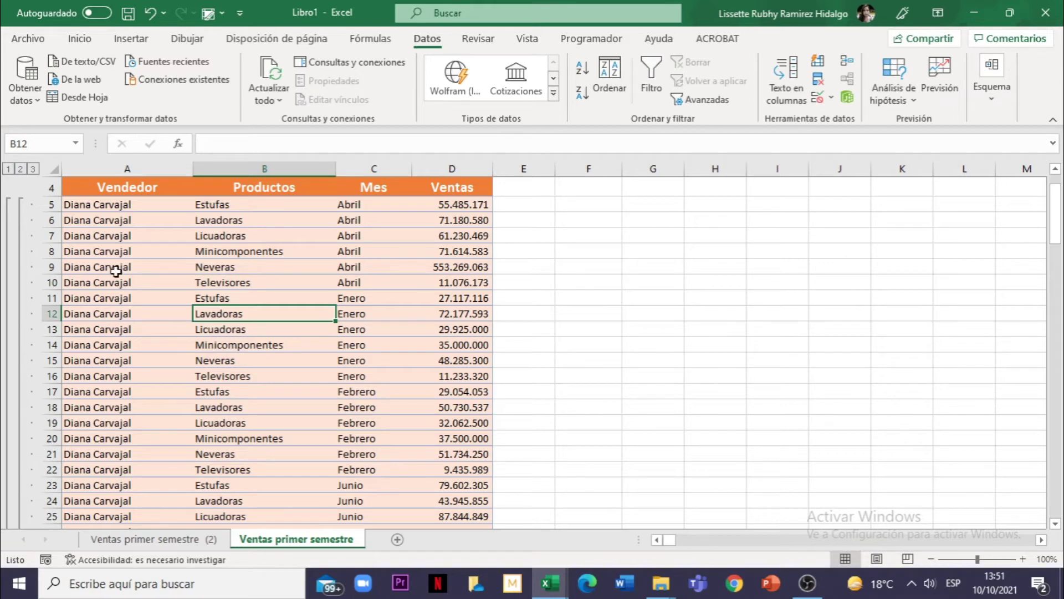
# Inspect the subtotal formula for the first seller's sales in cell D41.
pyautogui.scroll(-3, 279, 330)
pyautogui.scroll(-4, 280, 329)
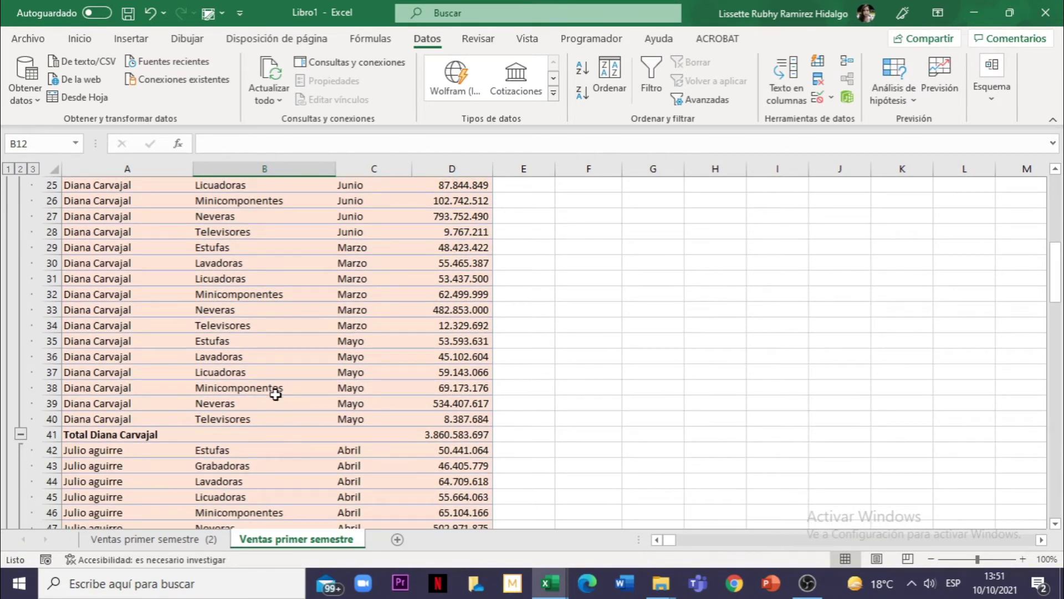
pyautogui.click(446, 435)
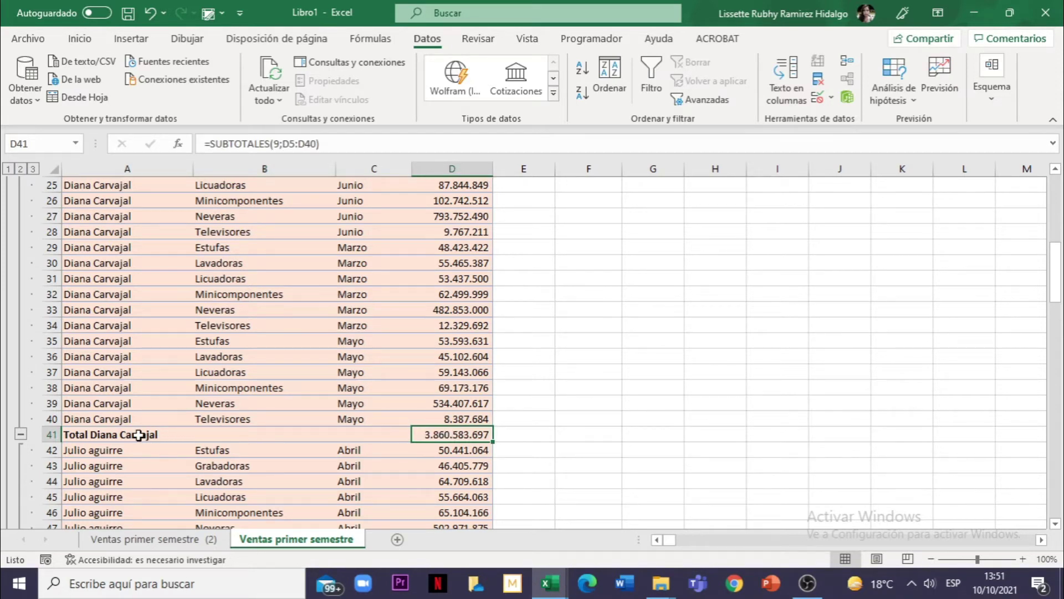
# Collapse and expand the second seller's outline group repeatedly, leaving only its total in row 84 displayed.
pyautogui.scroll(-5, 421, 441)
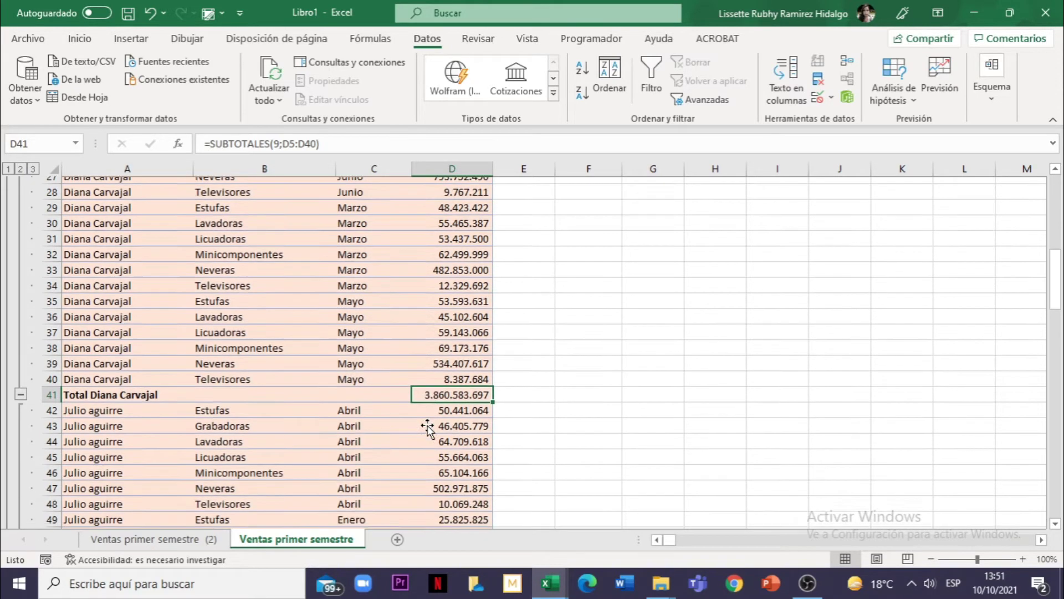
pyautogui.scroll(-3, 427, 427)
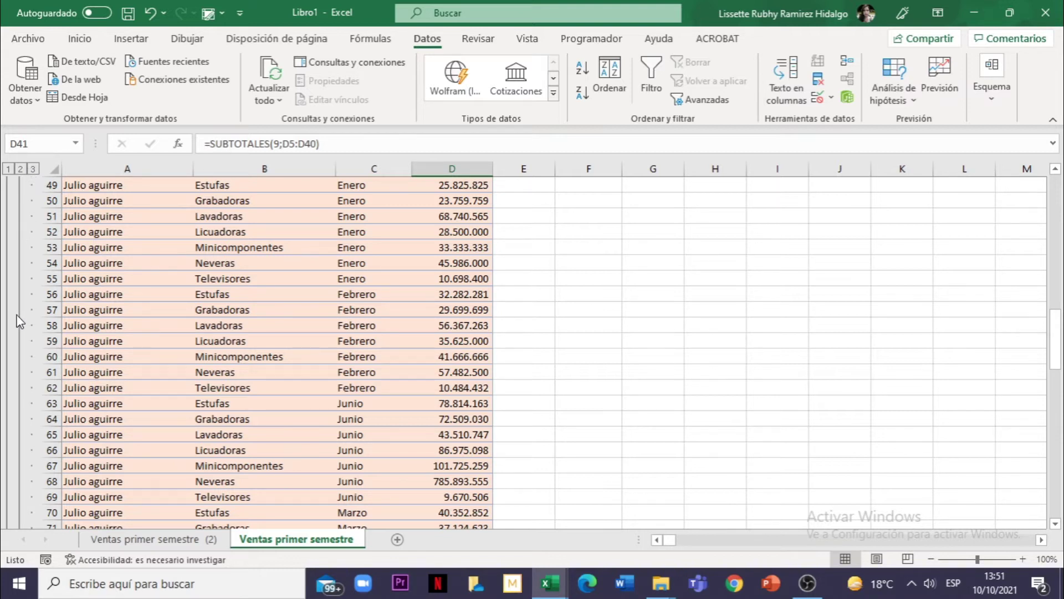
pyautogui.scroll(-3, 19, 344)
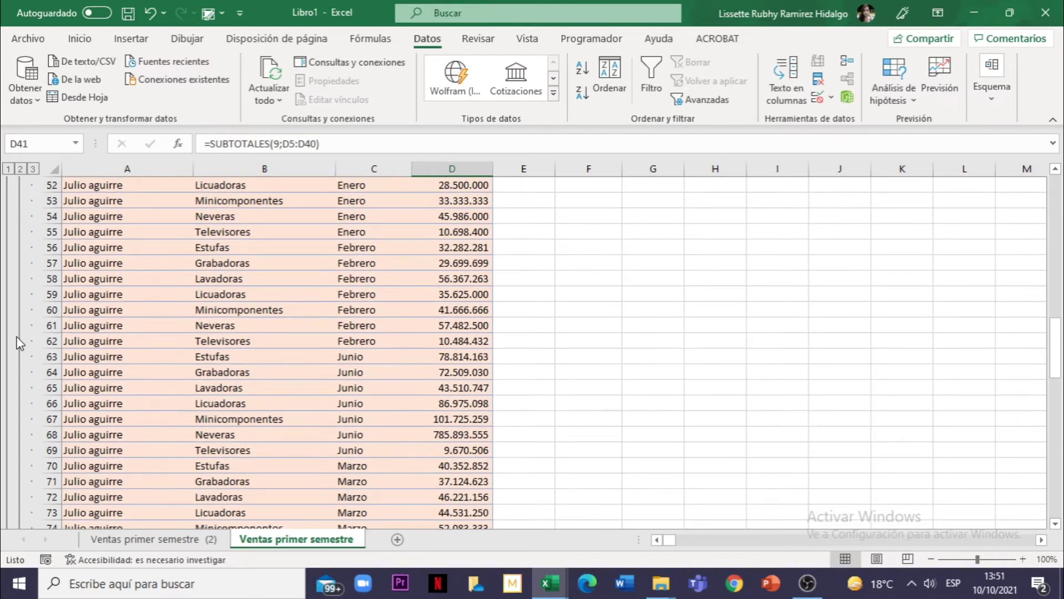
pyautogui.scroll(-5, 20, 344)
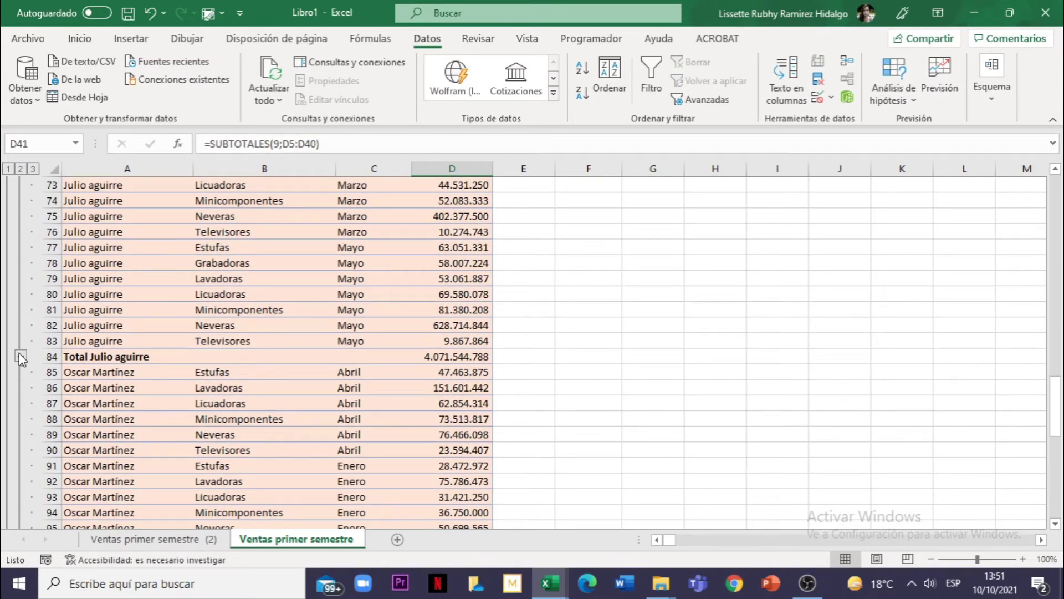
pyautogui.click(19, 356)
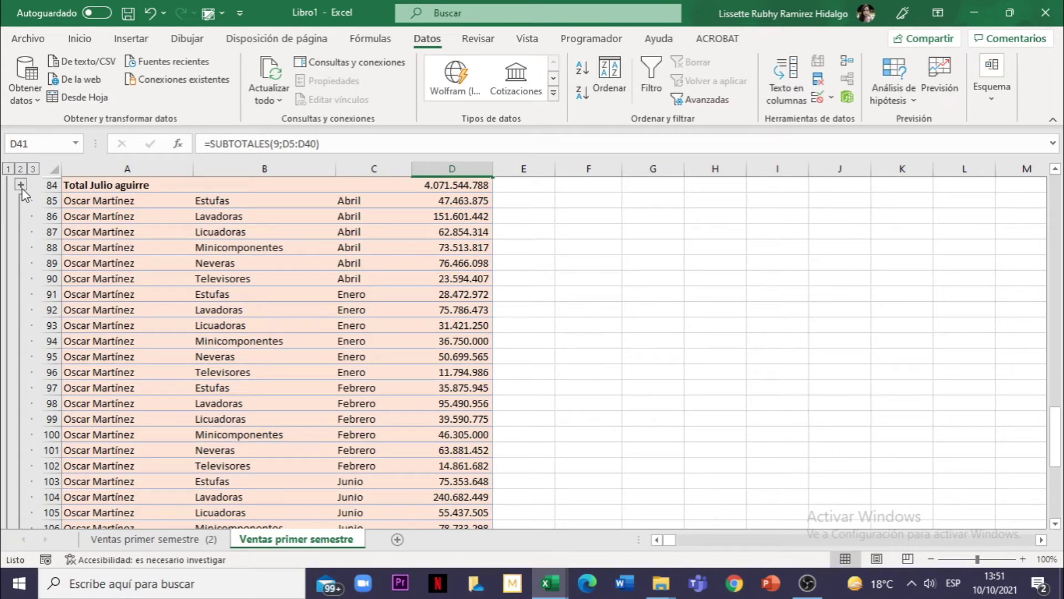
pyautogui.click(20, 187)
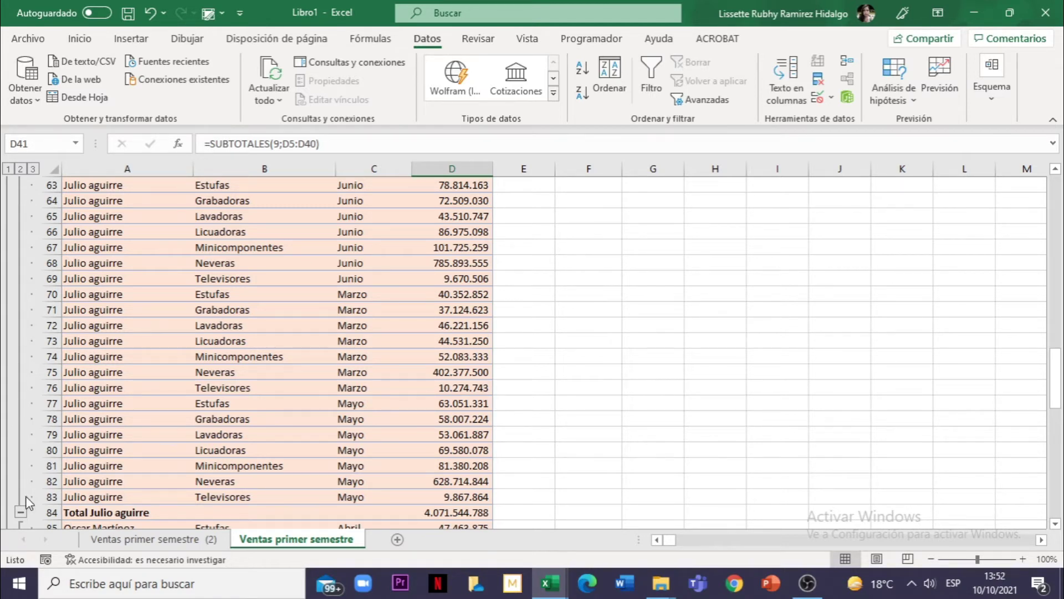
pyautogui.click(20, 511)
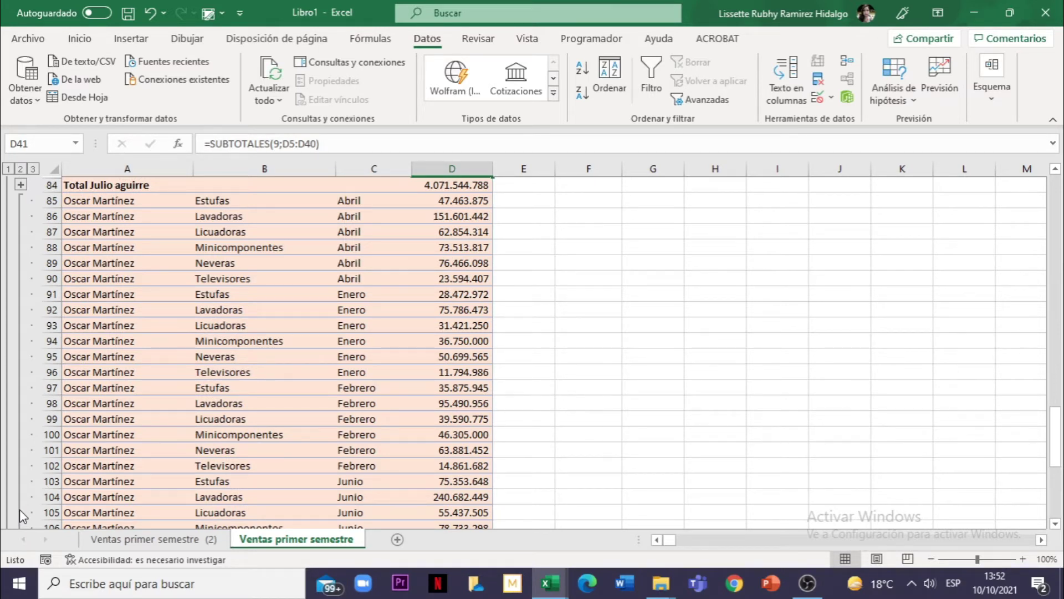
pyautogui.scroll(2, 17, 400)
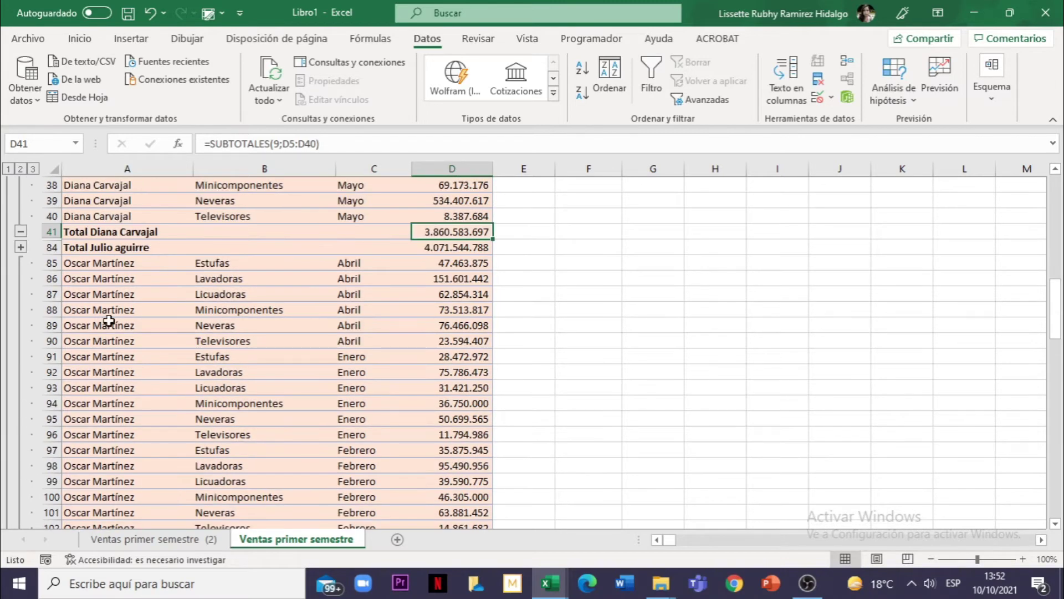
pyautogui.click(21, 248)
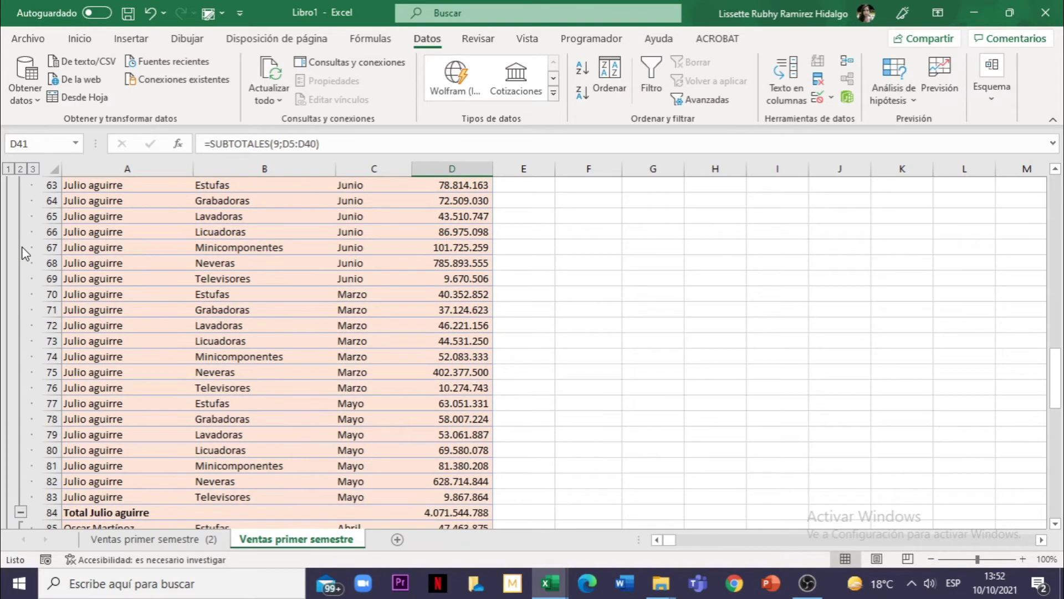
pyautogui.click(21, 510)
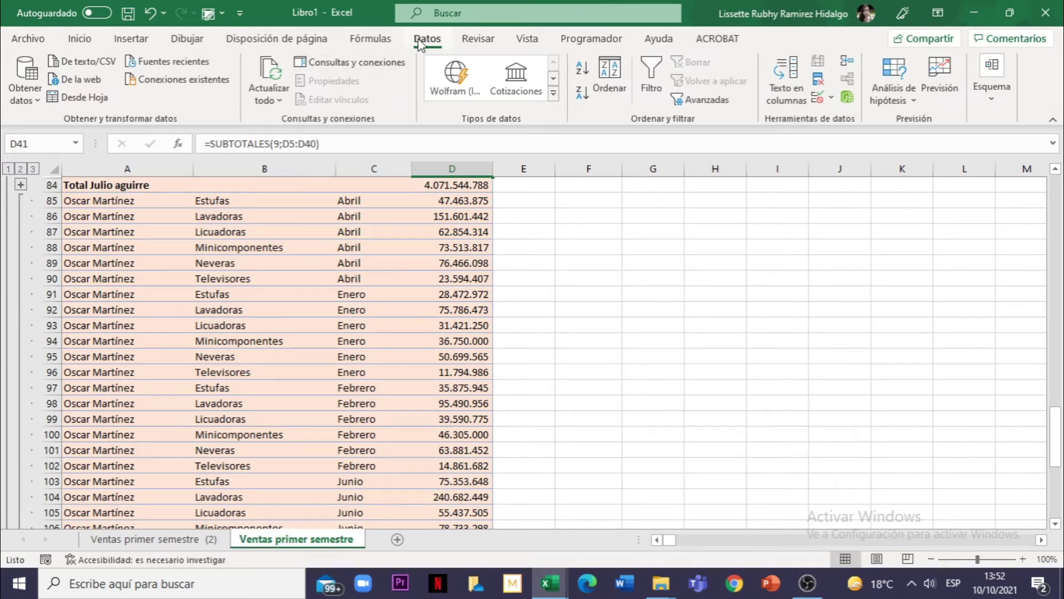
# Hide the first seller's detail rows by applying Ocultar detalle from the total in cell A41.
pyautogui.click(987, 114)
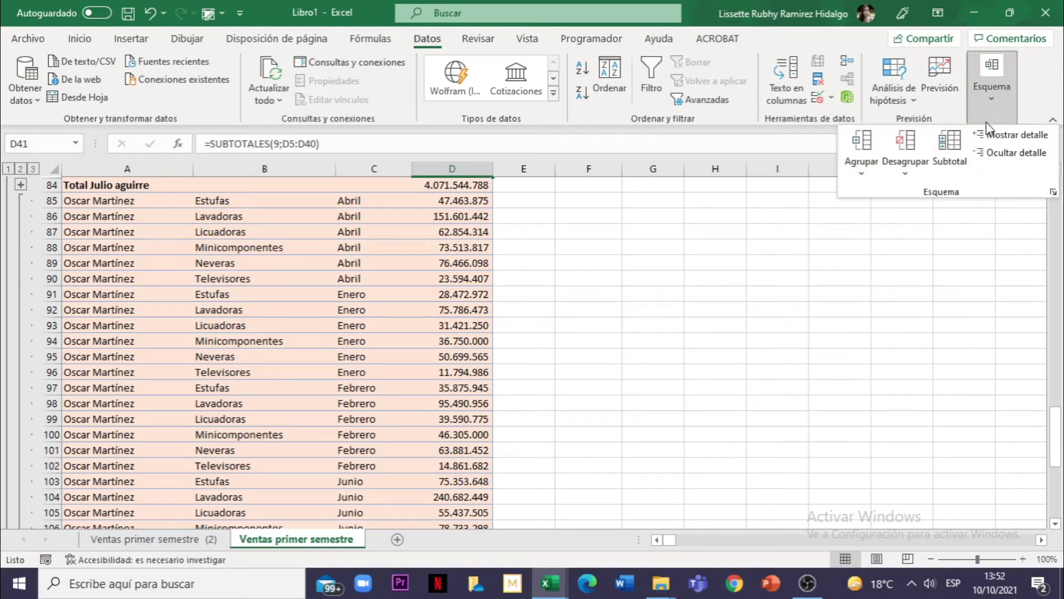
pyautogui.click(999, 152)
pyautogui.scroll(3, 204, 381)
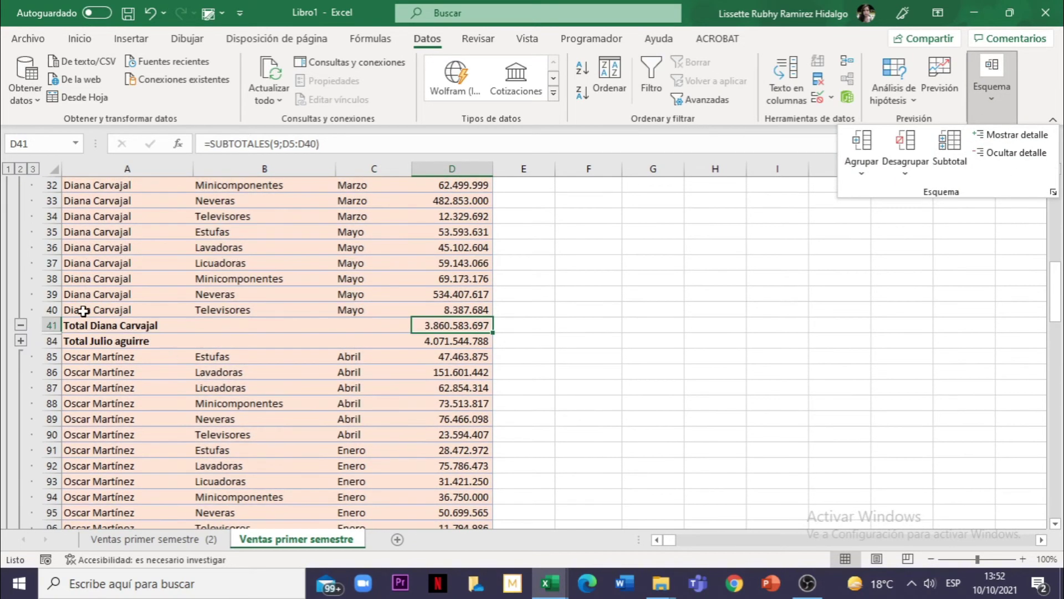
pyautogui.click(84, 328)
pyautogui.click(84, 328)
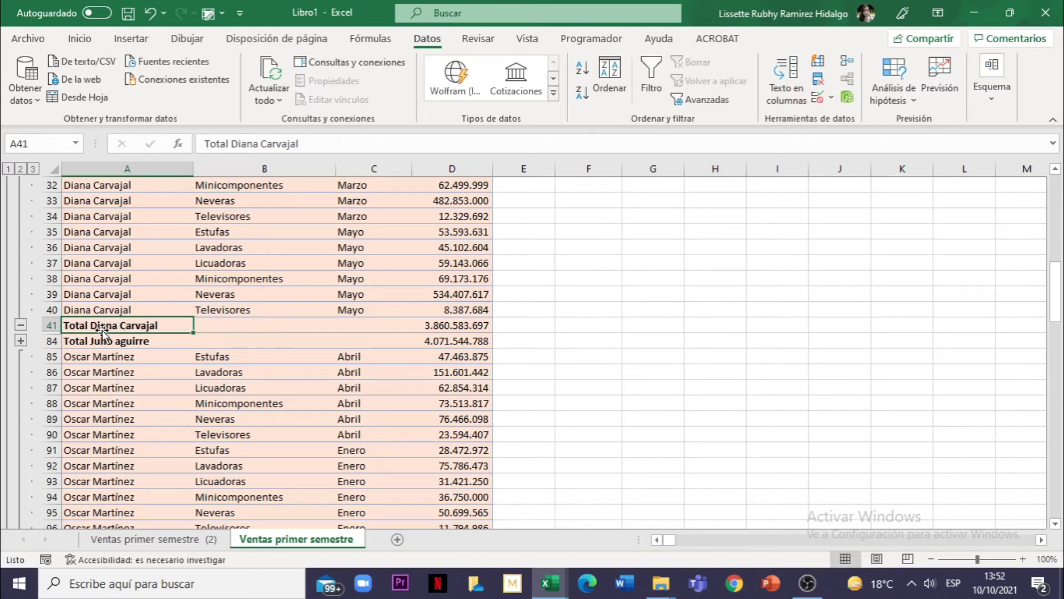
pyautogui.click(993, 102)
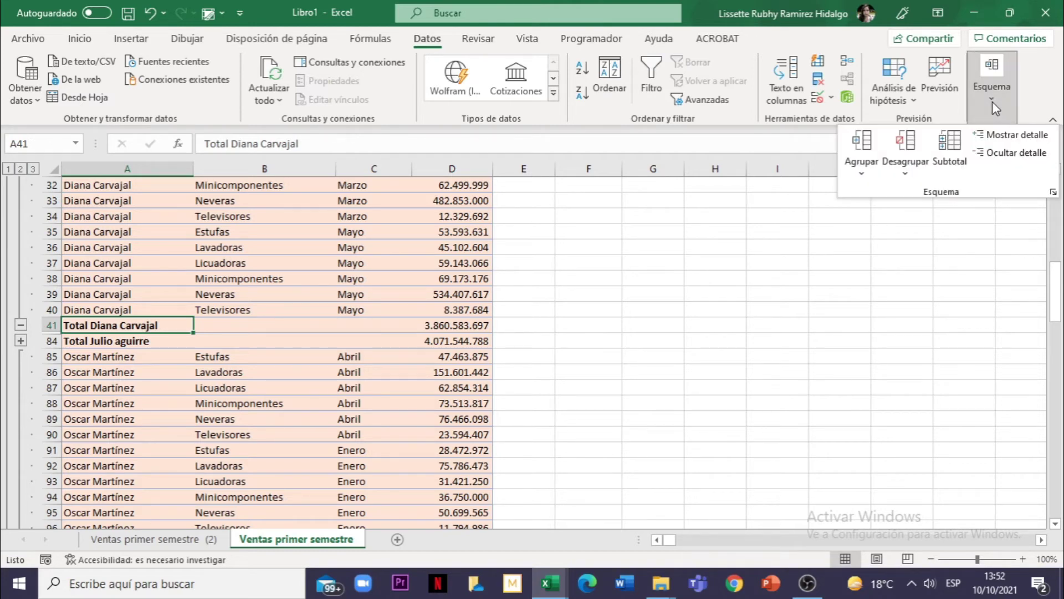
pyautogui.click(1001, 154)
pyautogui.scroll(2, 238, 371)
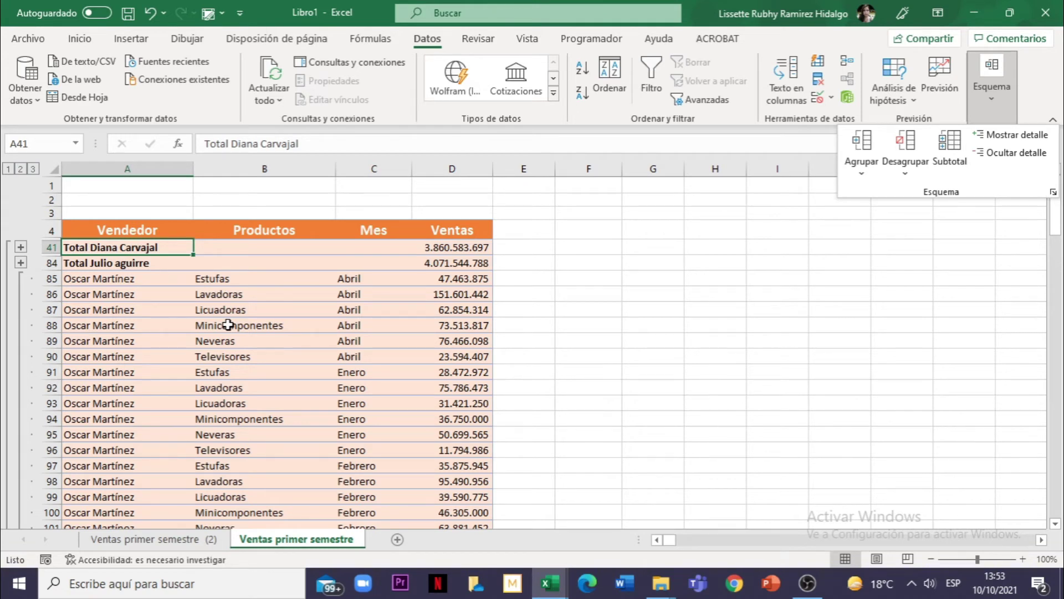
# Expand the outline to level 3 and inspect the Total general formula in cell D122.
pyautogui.click(35, 171)
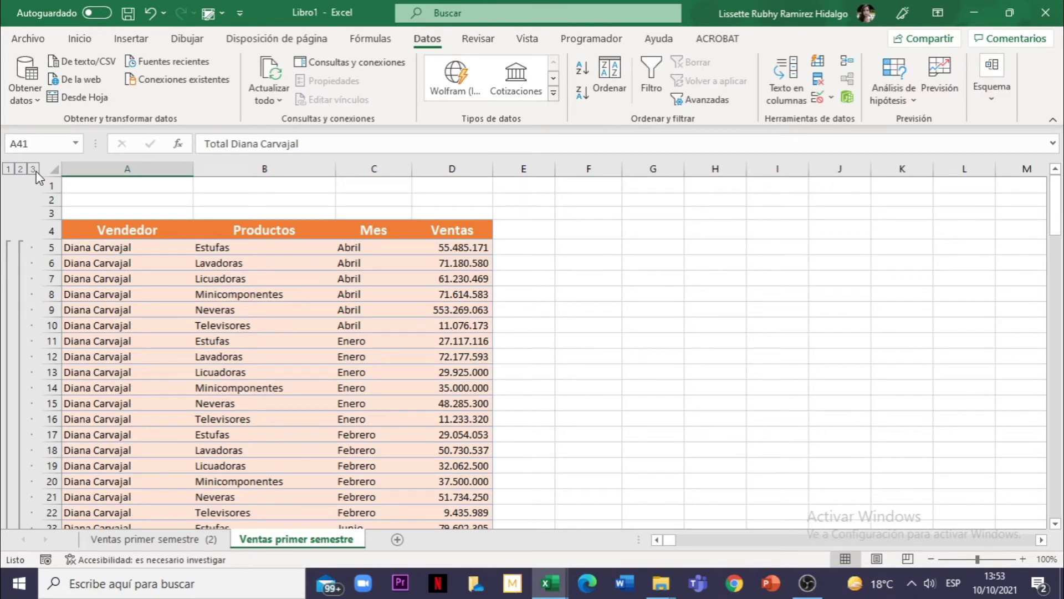
pyautogui.scroll(-7, 219, 304)
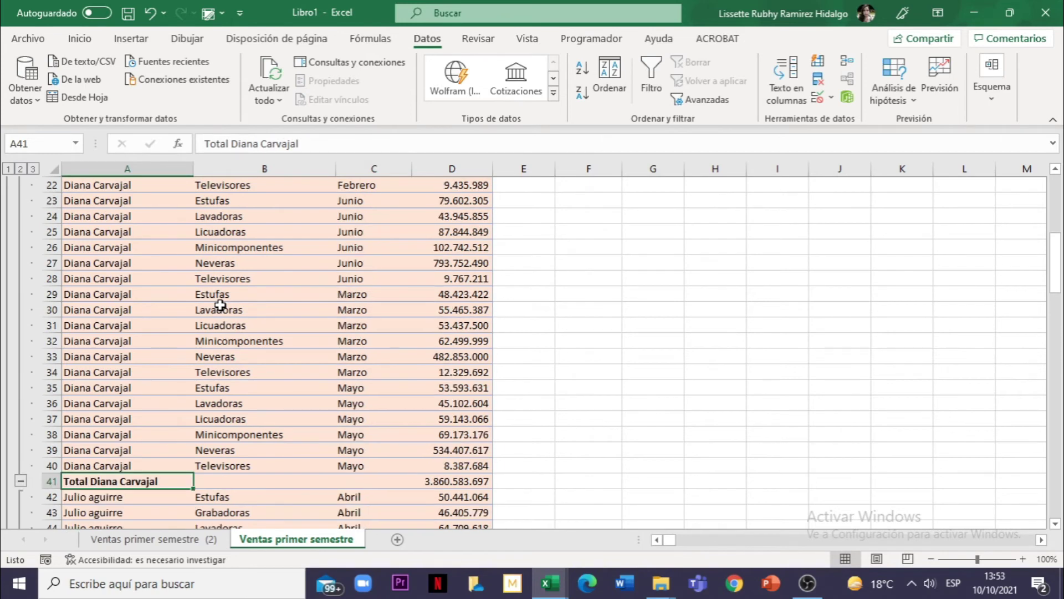
pyautogui.scroll(-19, 221, 304)
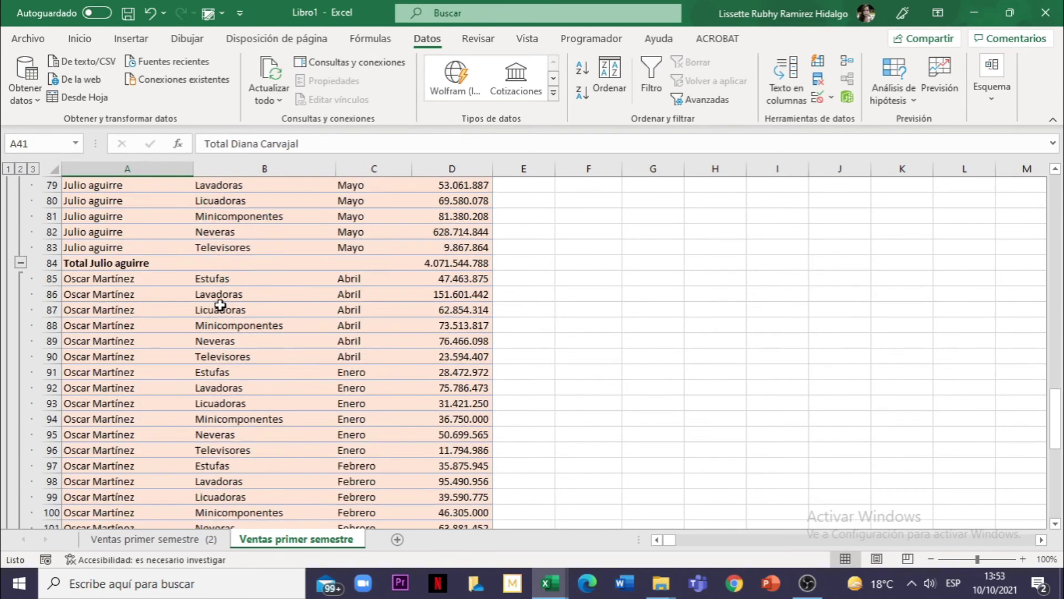
pyautogui.scroll(-11, 220, 304)
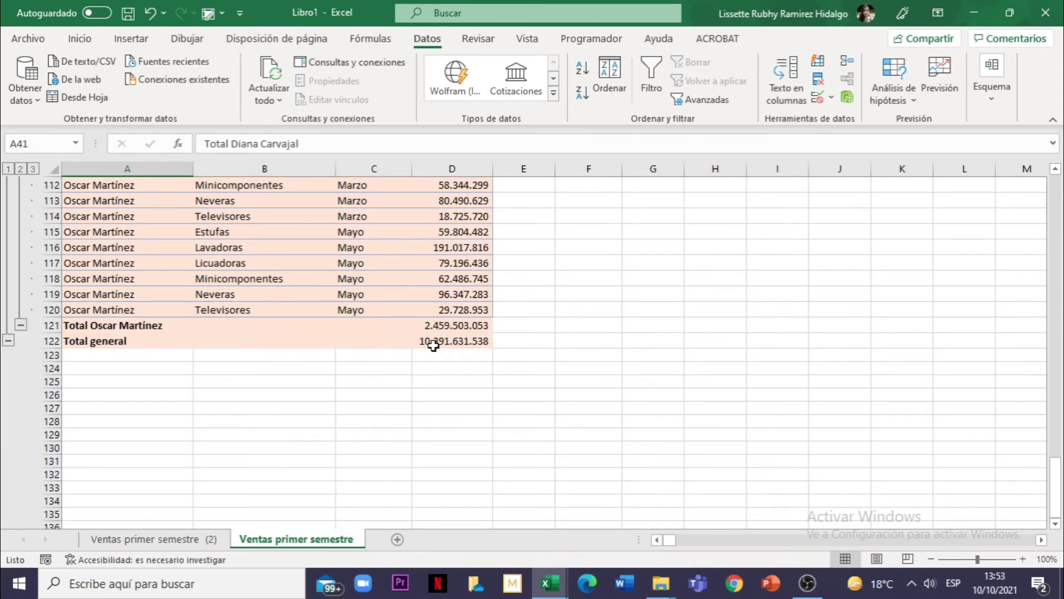
pyautogui.click(437, 342)
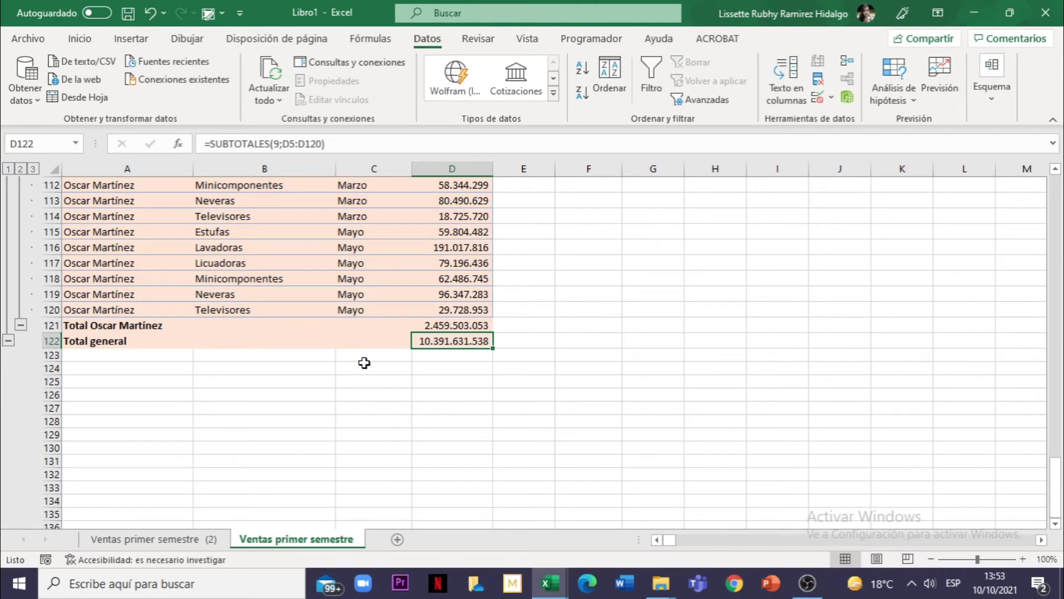
# Reduce the outline to level 2 and inspect the second seller's subtotal in D84 and the Total general in D122.
pyautogui.click(21, 170)
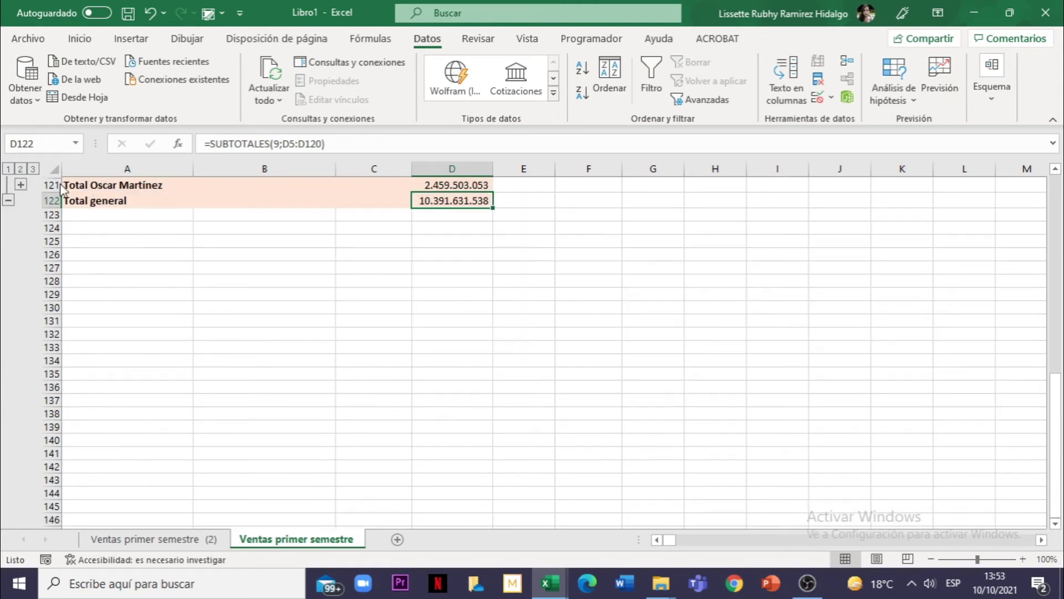
pyautogui.scroll(2, 204, 309)
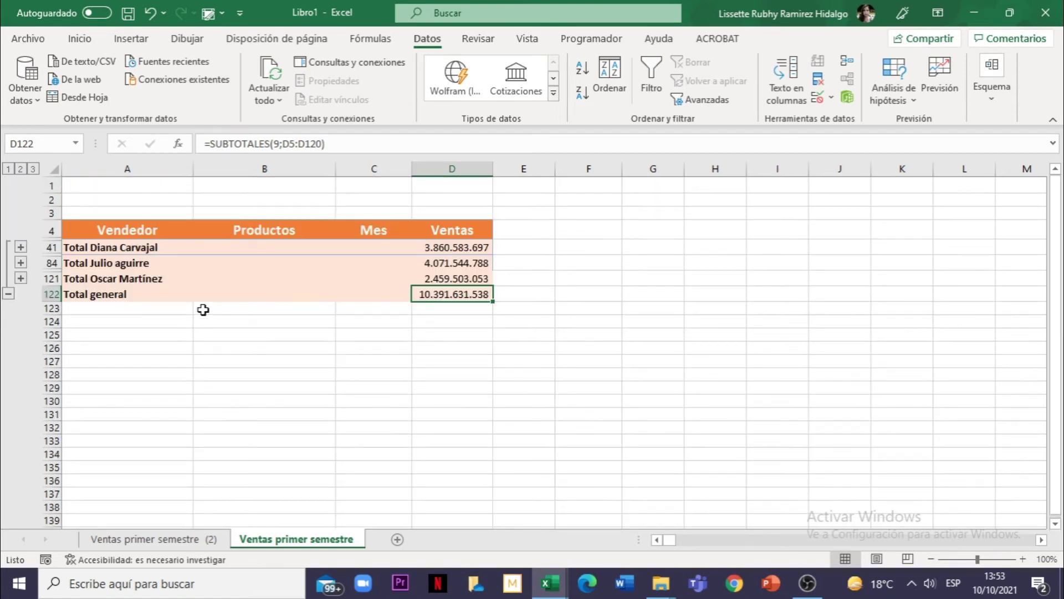
pyautogui.click(462, 257)
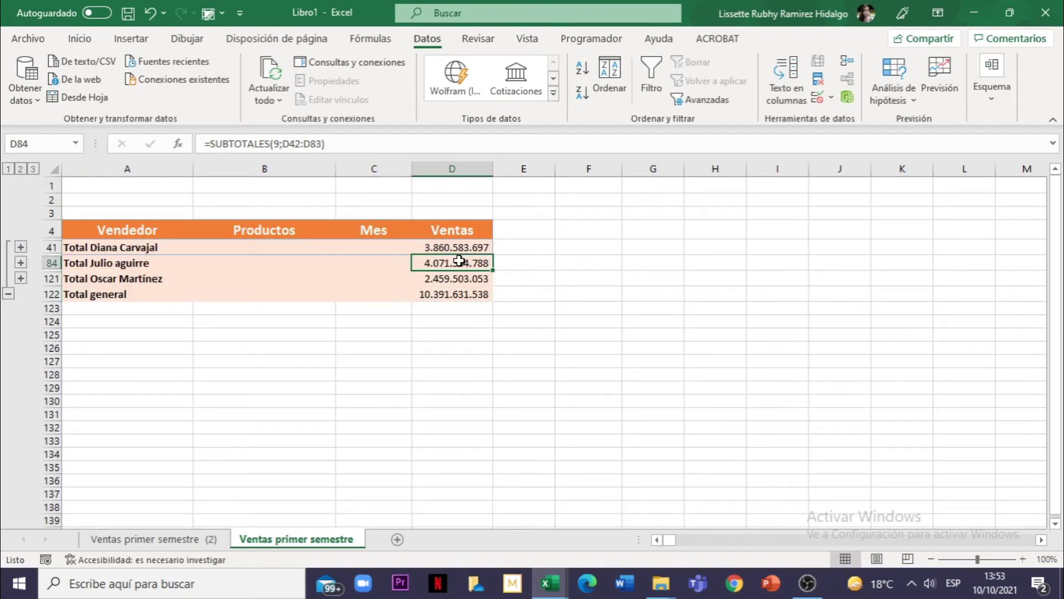
pyautogui.click(453, 294)
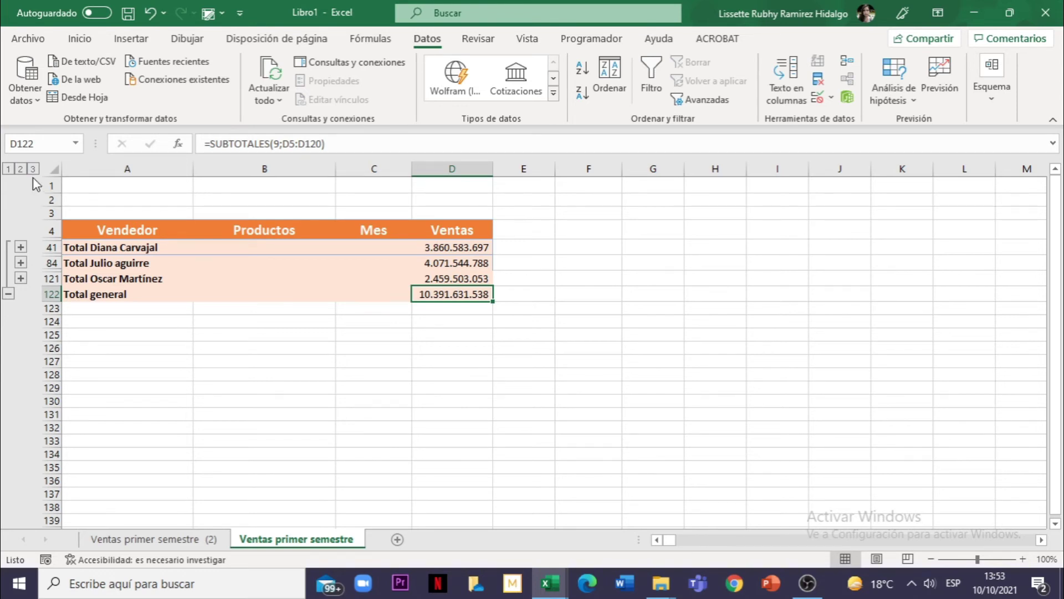
# Reduce the outline to level 1, then restore all detail rows with level 3.
pyautogui.click(9, 169)
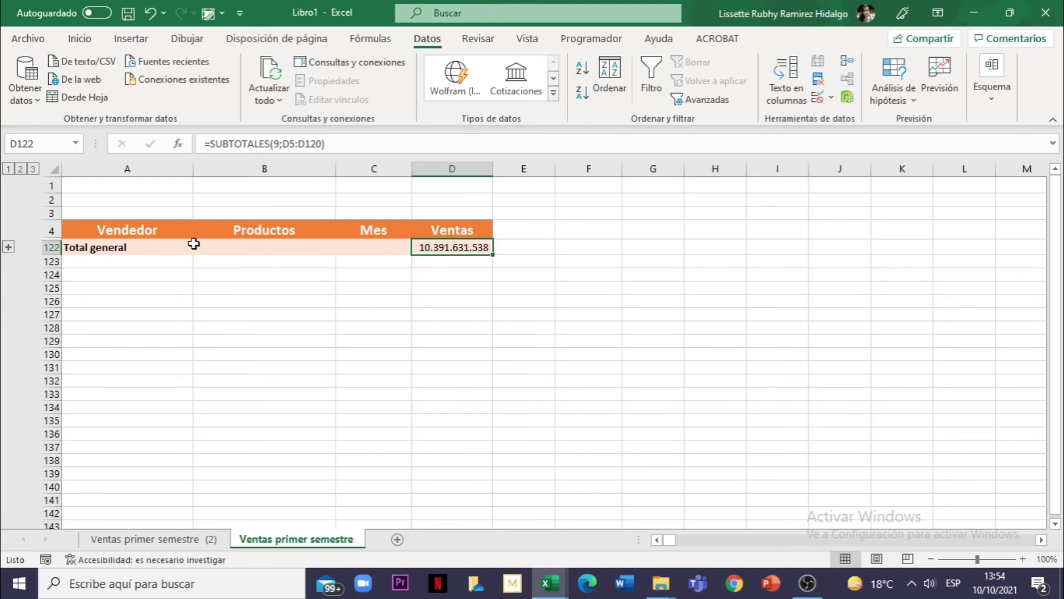
pyautogui.click(33, 169)
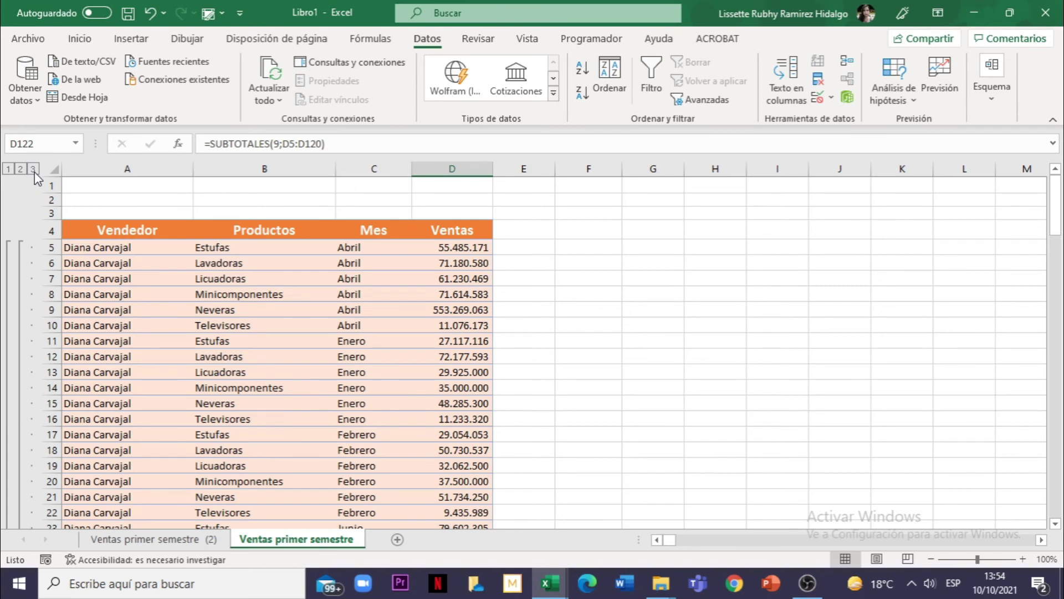
# Remove all subtotals from the sales table using the Subtotal command's Quitar todos option.
pyautogui.click(287, 279)
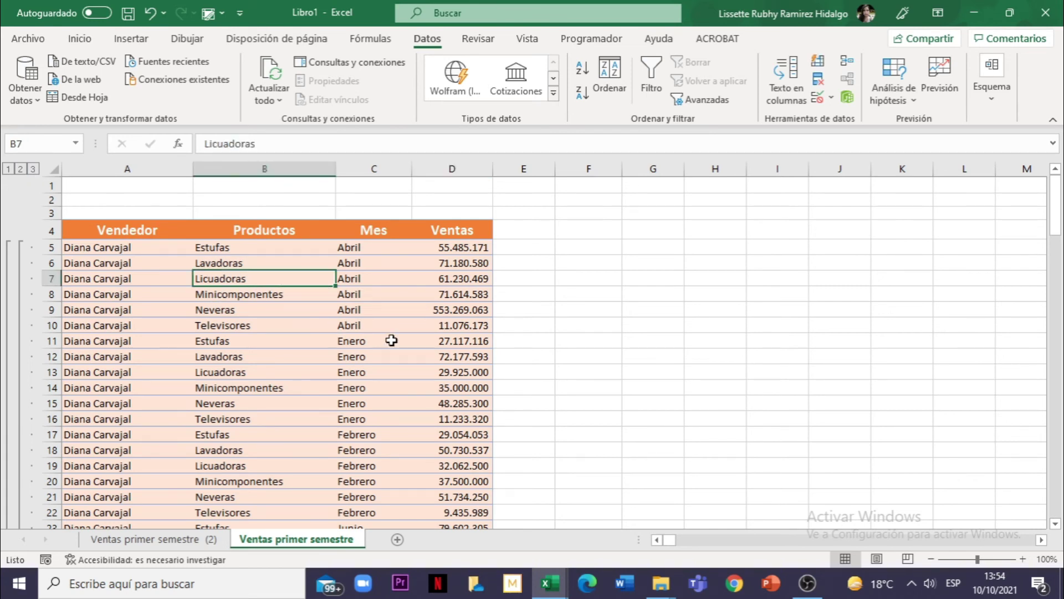
pyautogui.click(992, 105)
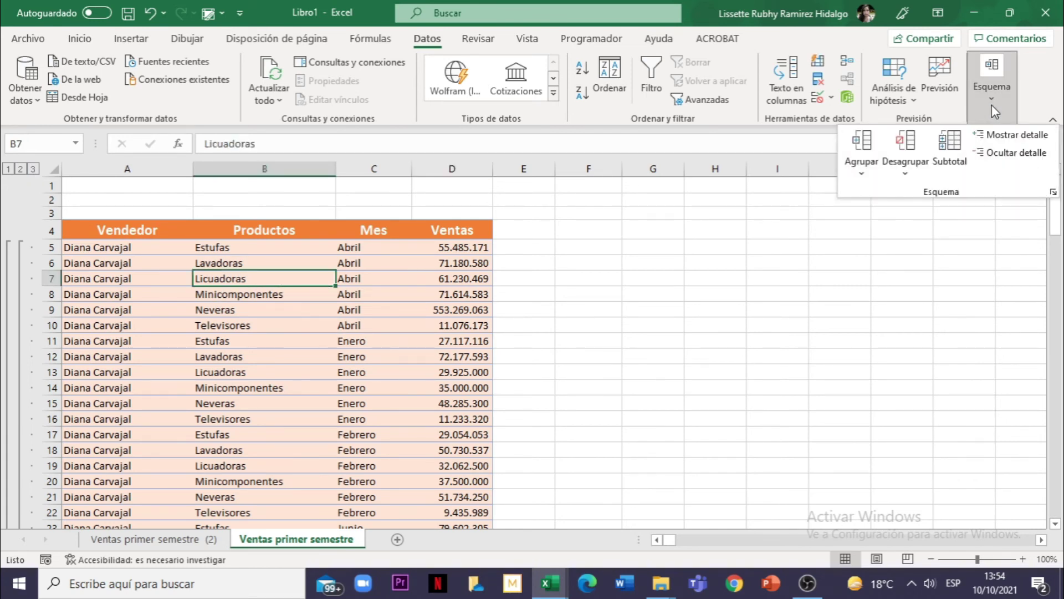
pyautogui.click(950, 149)
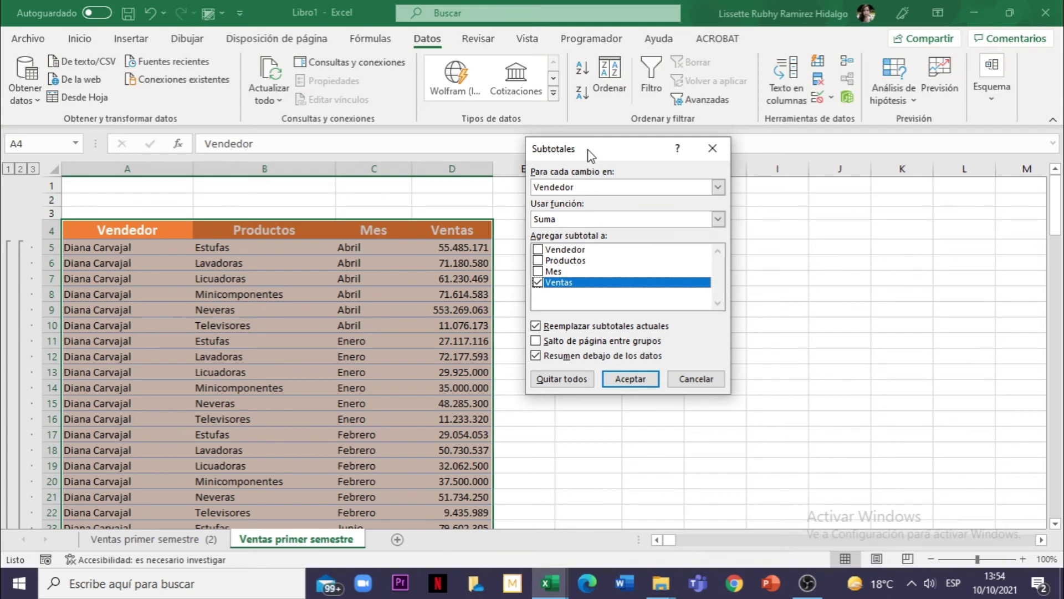
pyautogui.click(560, 379)
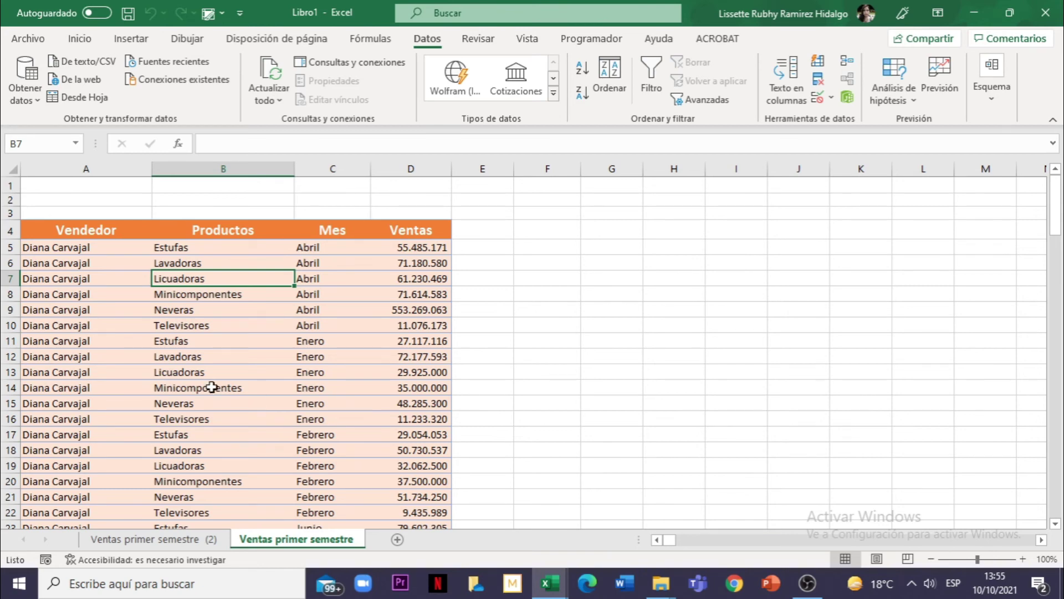
# Examine the whole sales table down to its last row and back to check for leftover subtotal rows.
pyautogui.scroll(-3, 212, 376)
pyautogui.scroll(-5, 212, 376)
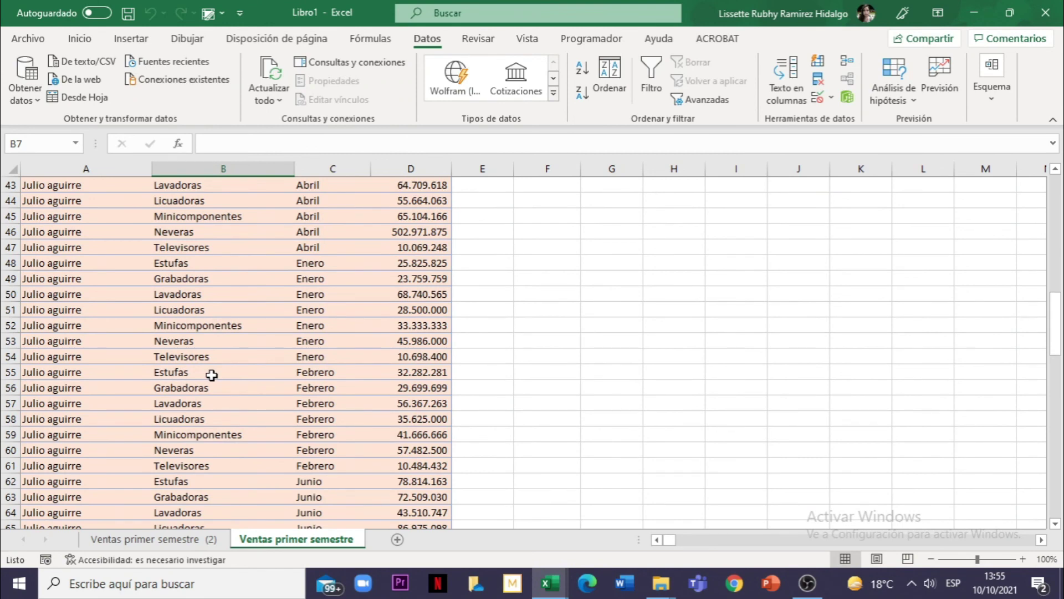
pyautogui.scroll(-6, 211, 376)
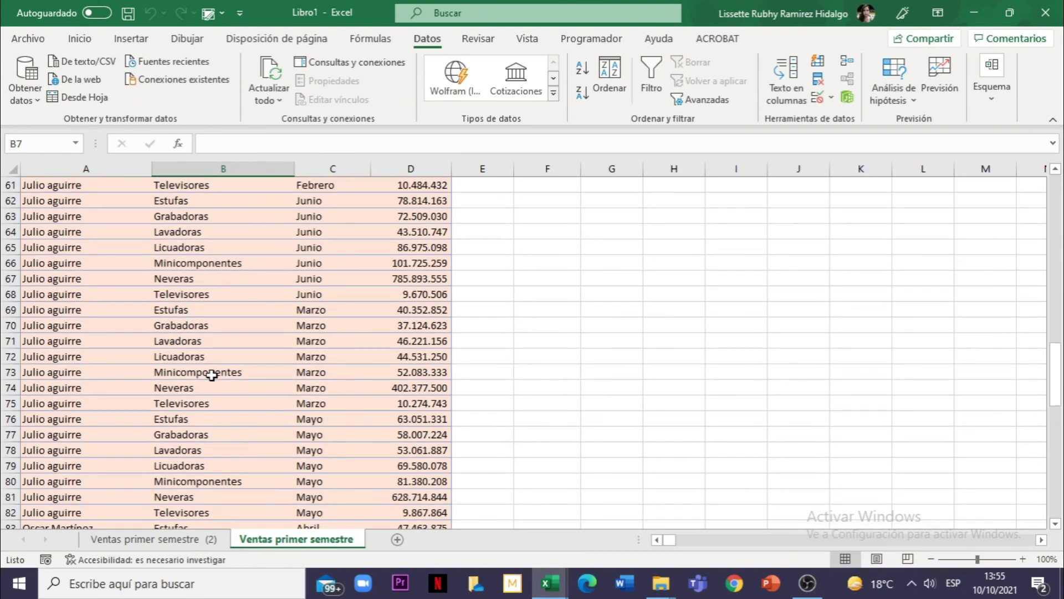
pyautogui.scroll(-9, 212, 376)
pyautogui.scroll(-10, 212, 375)
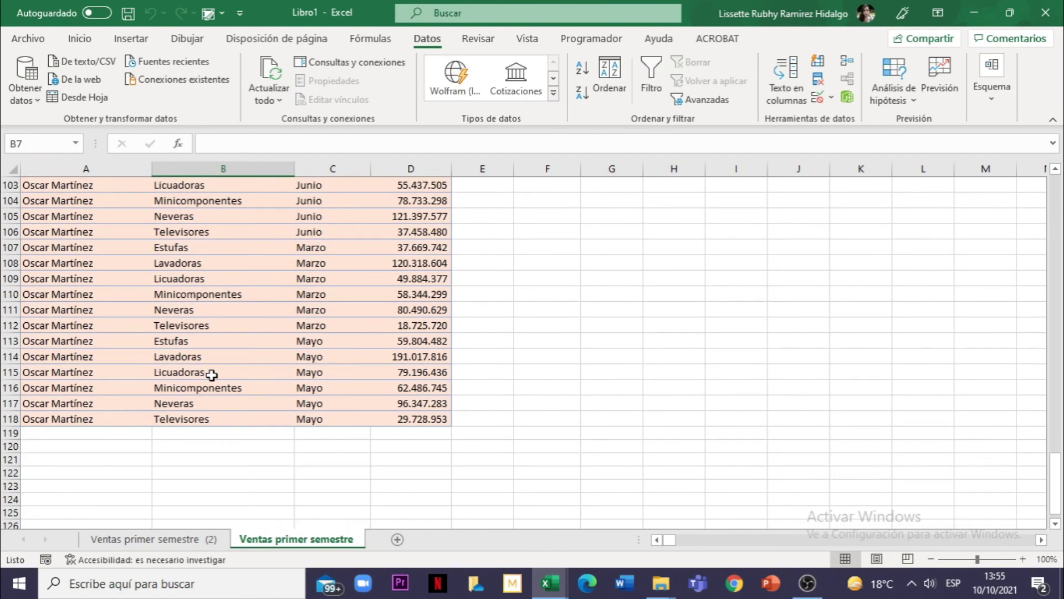
pyautogui.scroll(3, 212, 375)
pyautogui.scroll(13, 212, 375)
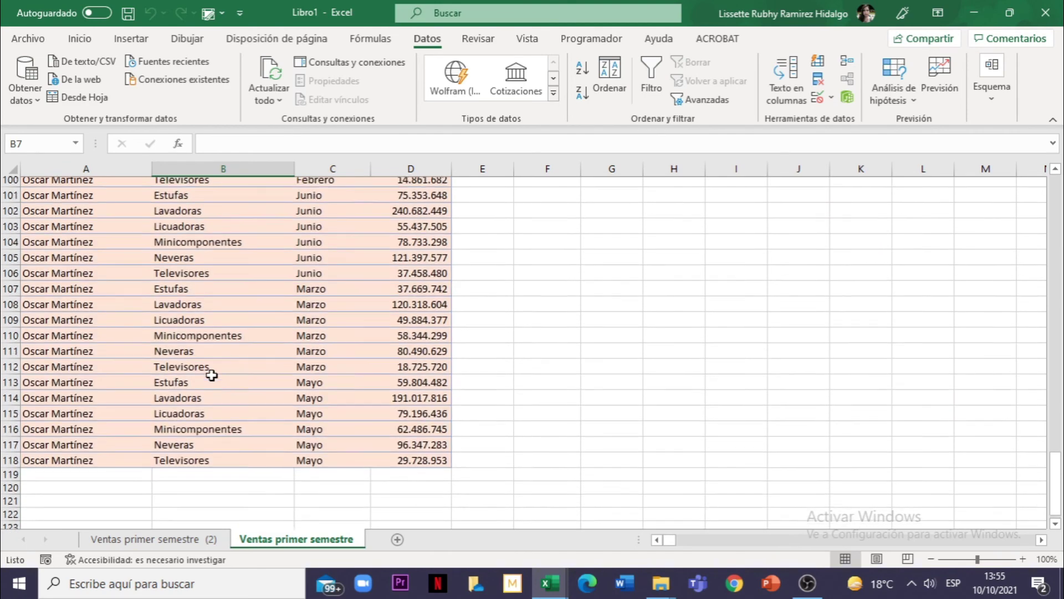
pyautogui.scroll(6, 212, 376)
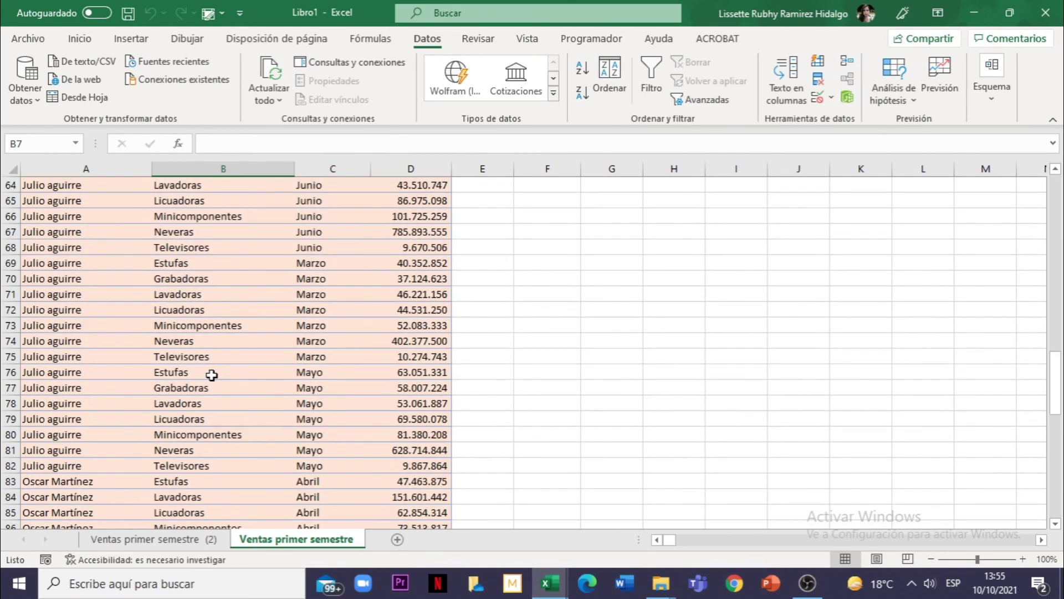
pyautogui.scroll(3, 212, 375)
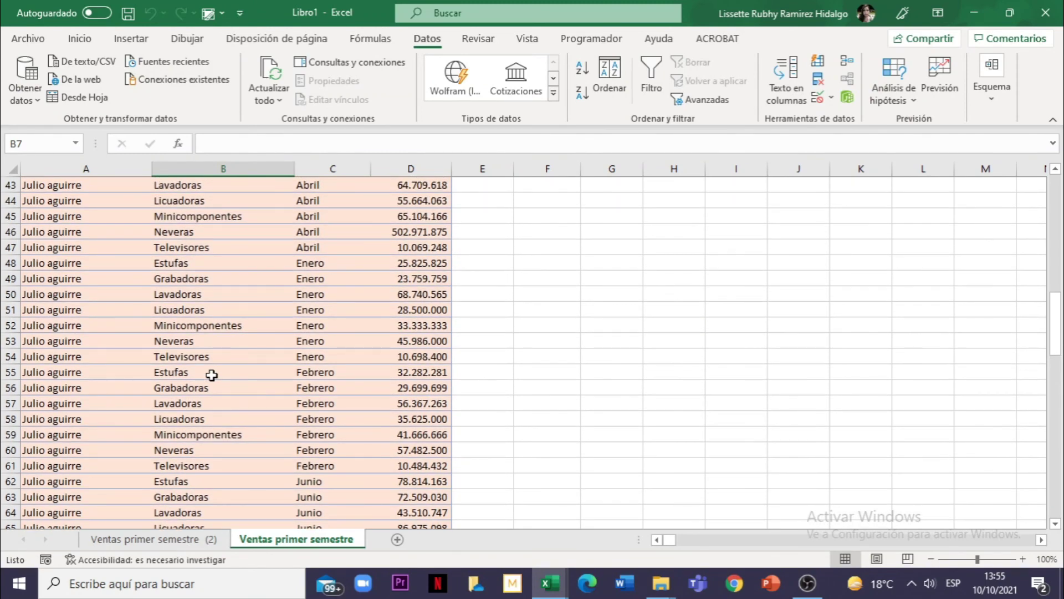
pyautogui.scroll(4, 212, 375)
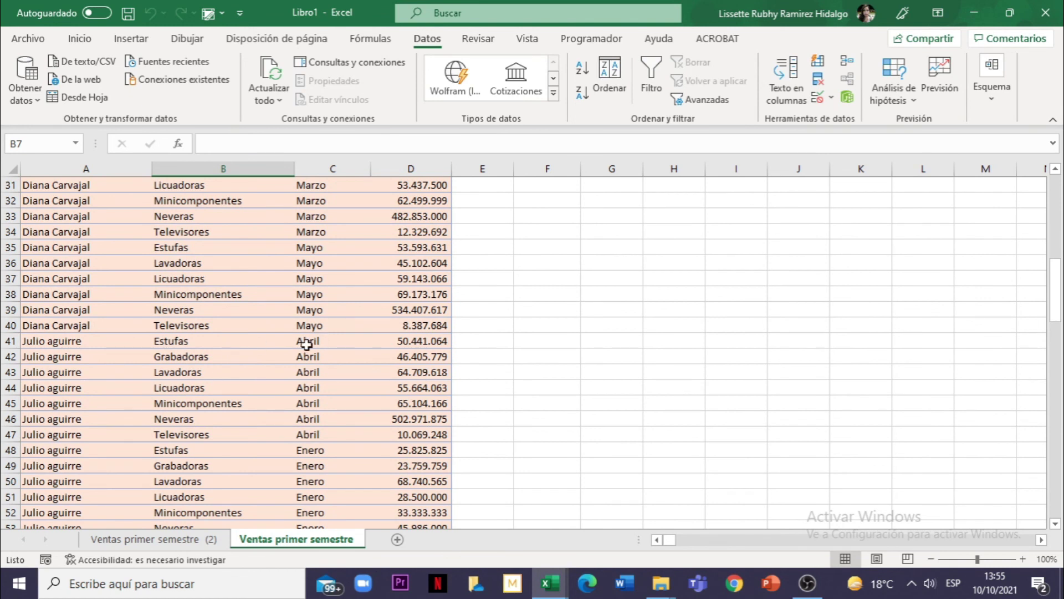
# Review the Desagrupar options, including Borrar esquema, with cell B41 selected, and close them without applying any.
pyautogui.click(265, 338)
pyautogui.click(993, 88)
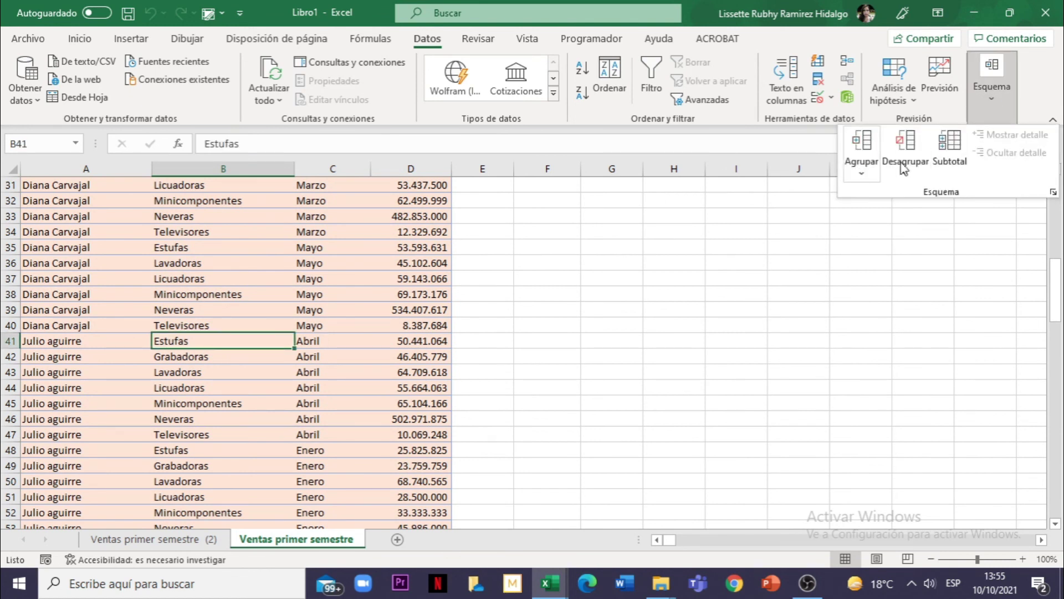
pyautogui.click(907, 176)
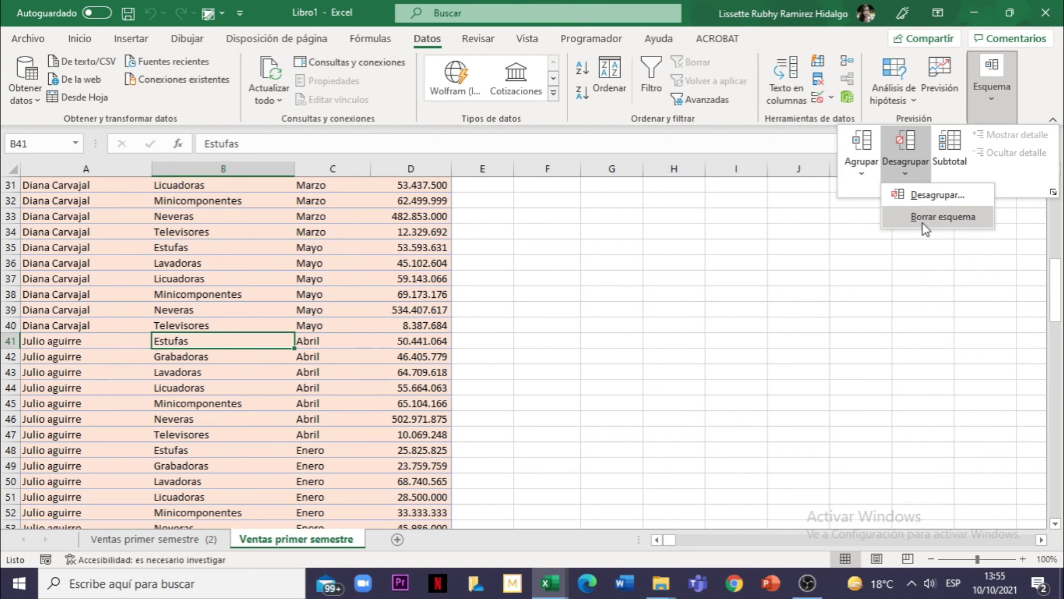
pyautogui.click(641, 354)
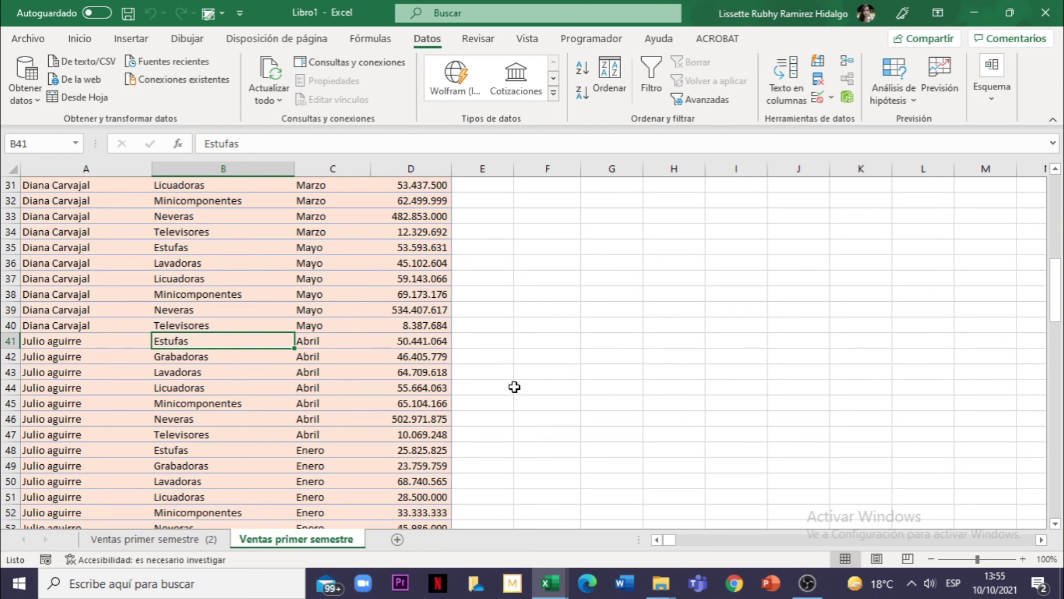
pyautogui.scroll(8, 514, 387)
pyautogui.scroll(2, 515, 387)
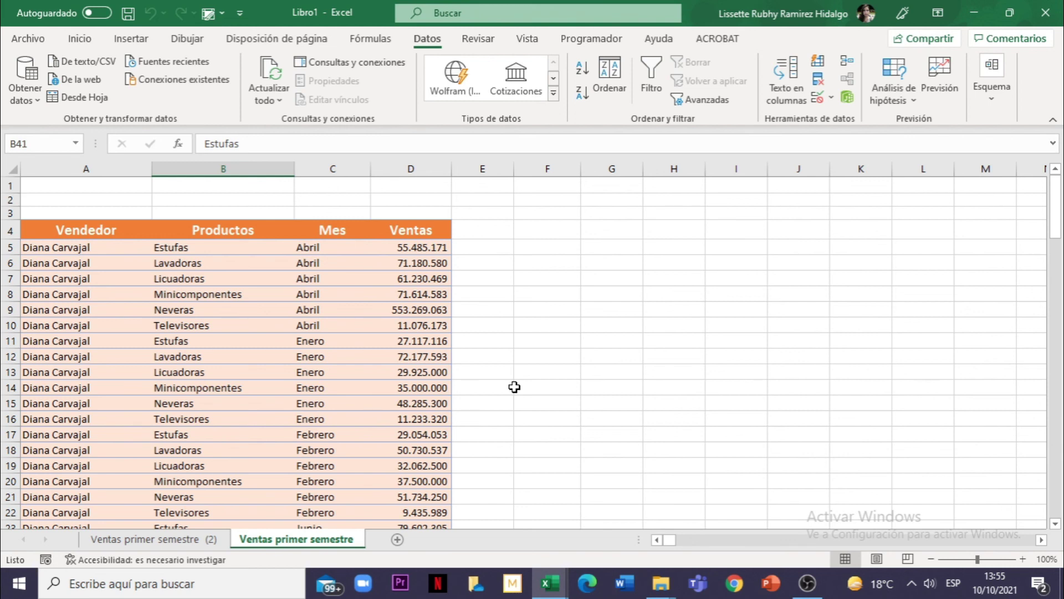
pyautogui.click(265, 355)
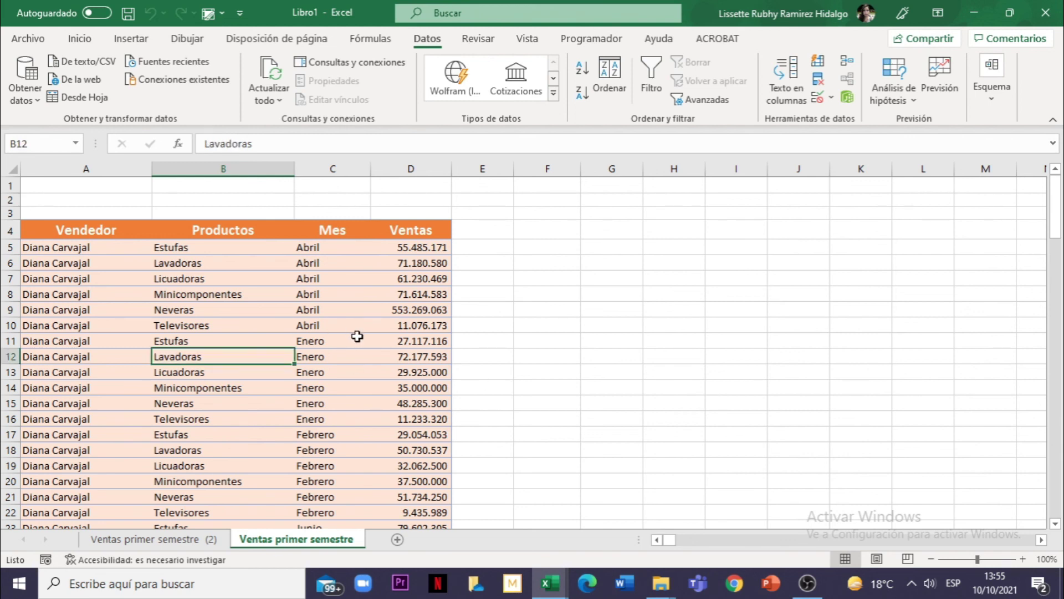
pyautogui.scroll(-1, 357, 336)
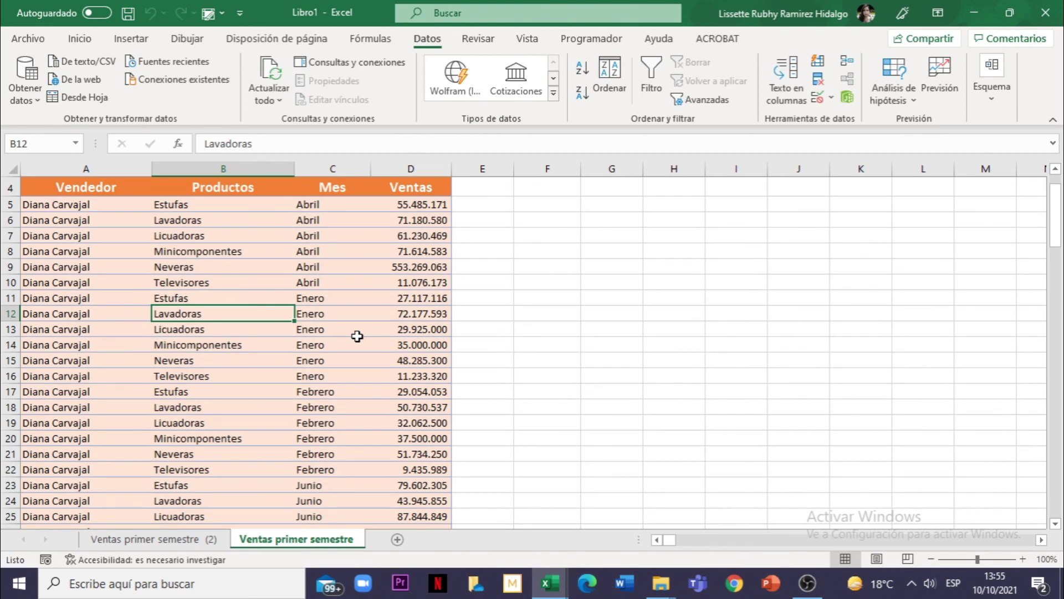